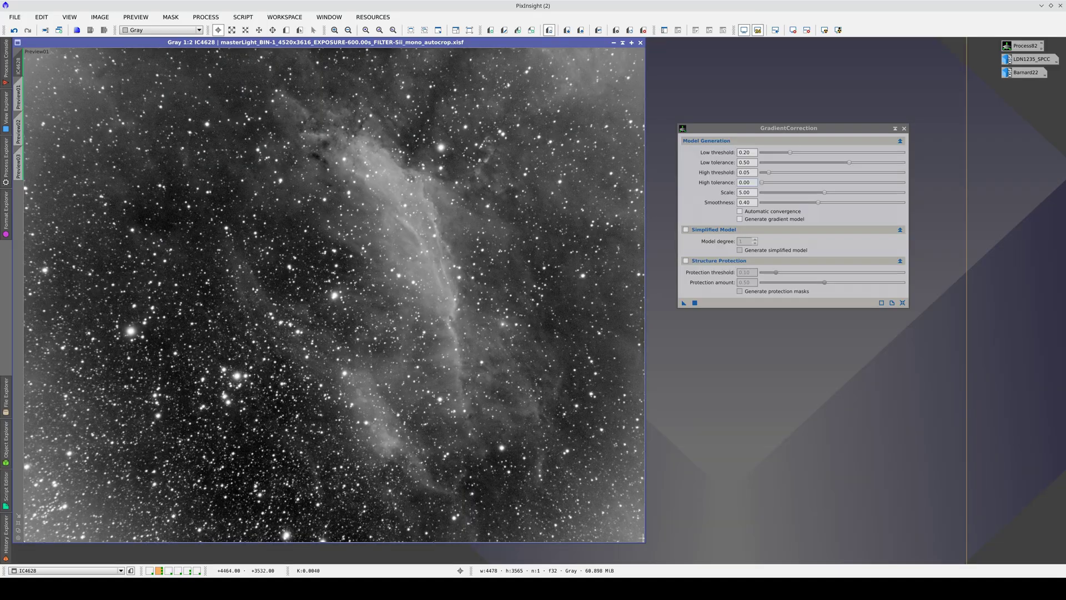
- Apply GradientCorrection with Scale 1.70 and Smoothness 0.09 to IC4628's Preview01 and compare it with the original
left_click_drag(825, 193, 775, 213)
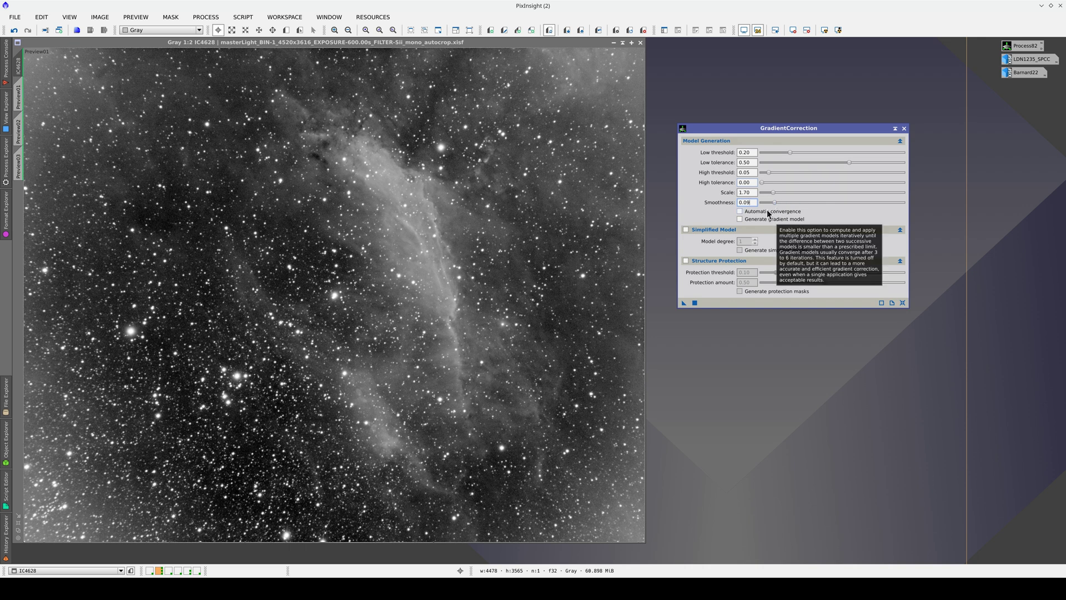
left_click(567, 231)
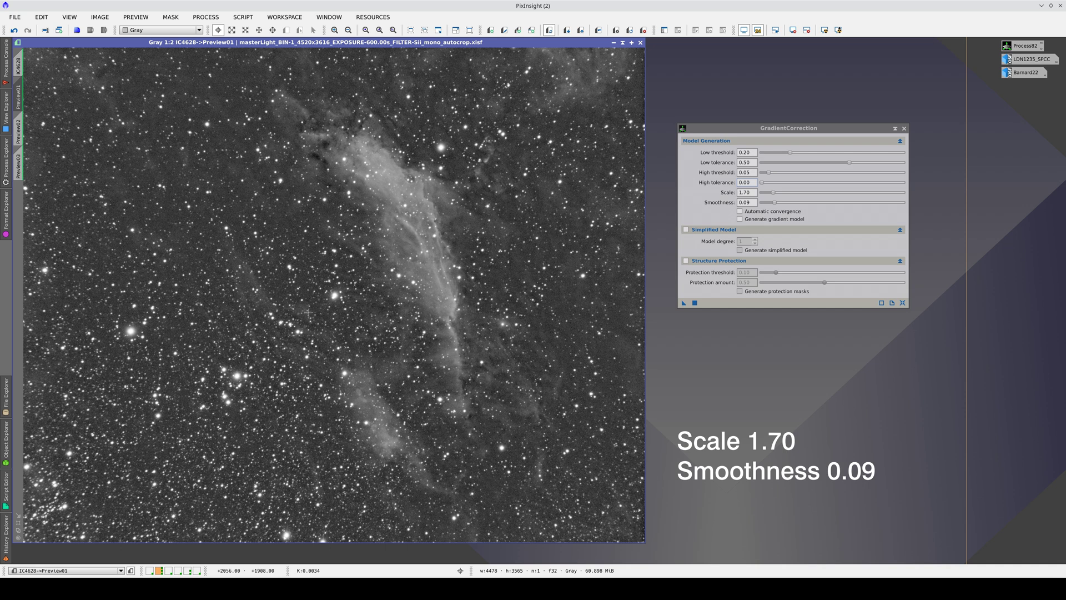
key("ctrl+shift+z")
key("ctrl+shift+z")
key("ctrl+shift+z")
key("ctrl+shift+z")
key("ctrl+shift+z")
key("ctrl+shift+z")
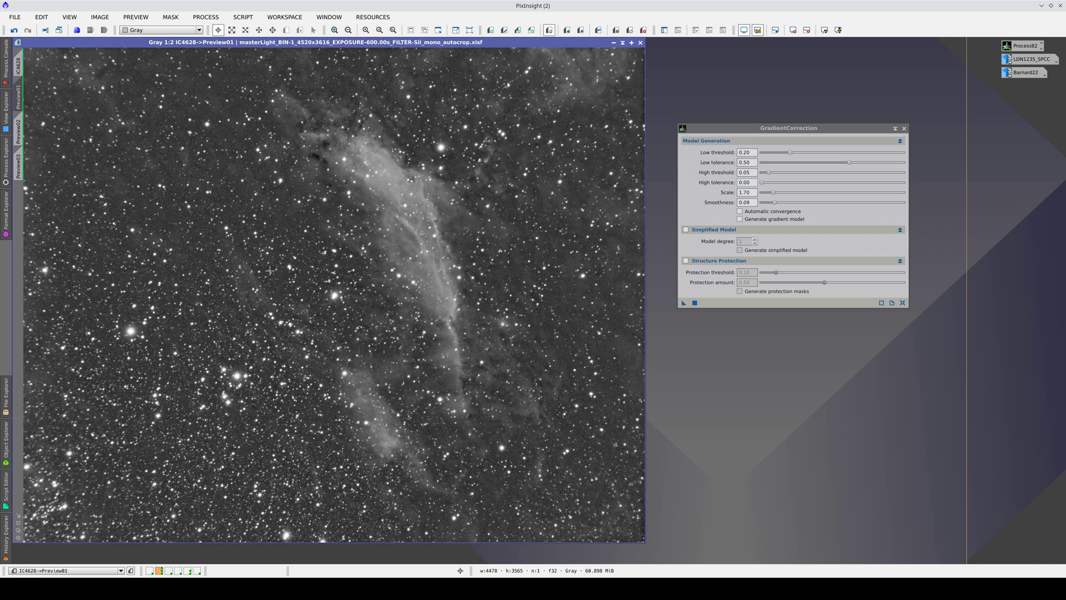
- Compare Preview01's result against Preview02 and its earlier correction result
key("ctrl+Page_Down")
key("ctrl+shift+z")
key("ctrl+shift+z")
key("ctrl+shift+z")
key("ctrl+shift+z")
key("ctrl+Page_Up")
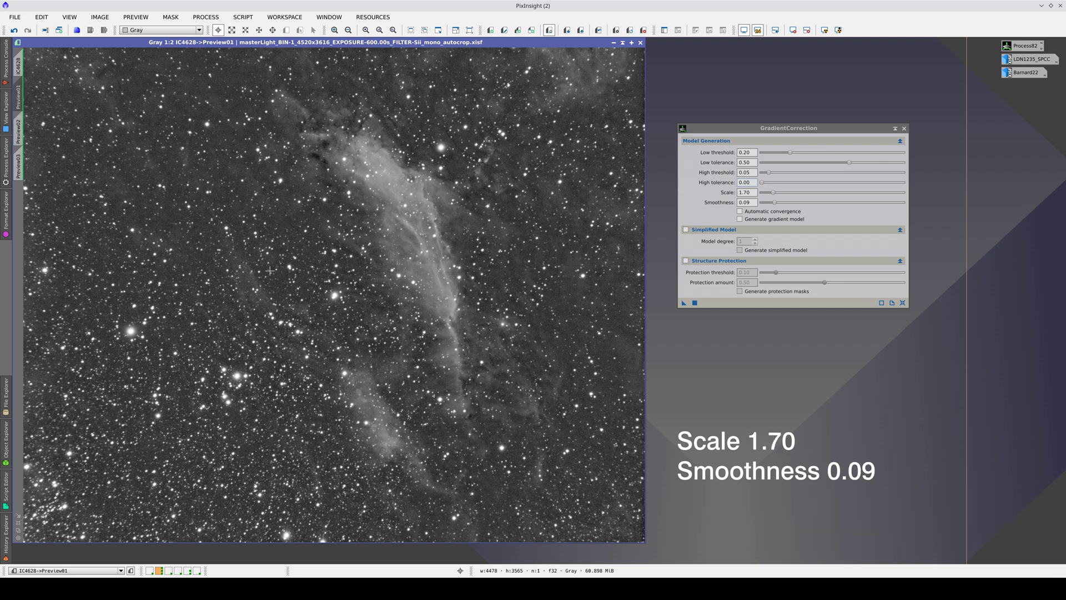
key("ctrl+Page_Down")
right_click(204, 188)
- Load Preview02's stored GradientCorrection settings from history: Scale 3.00, Smoothness 0.25, degree 6, automatic convergence
left_click(272, 296)
double_click(80, 362)
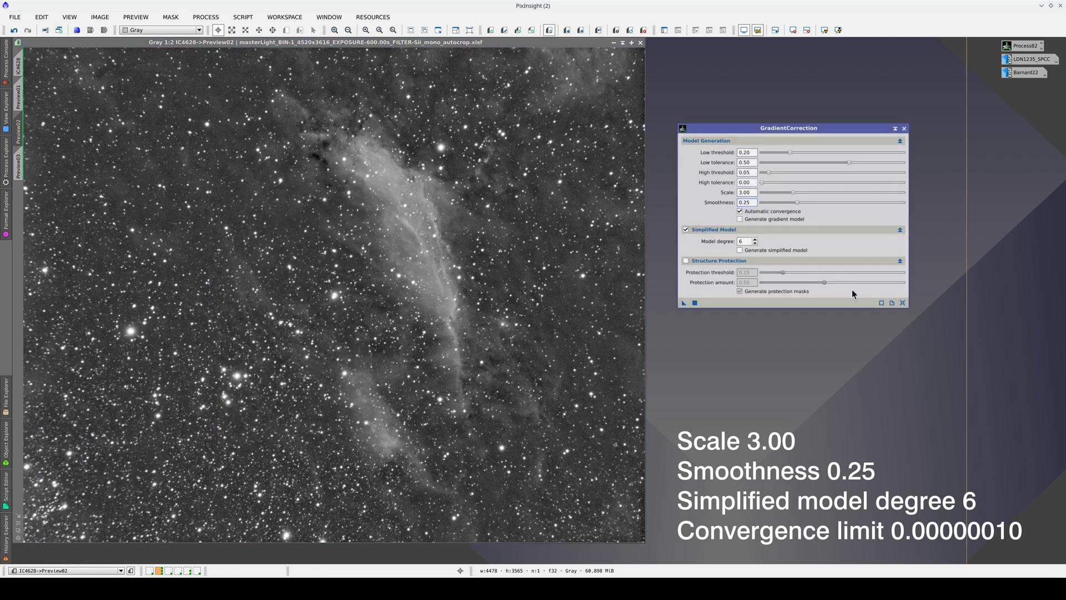
left_click(882, 302)
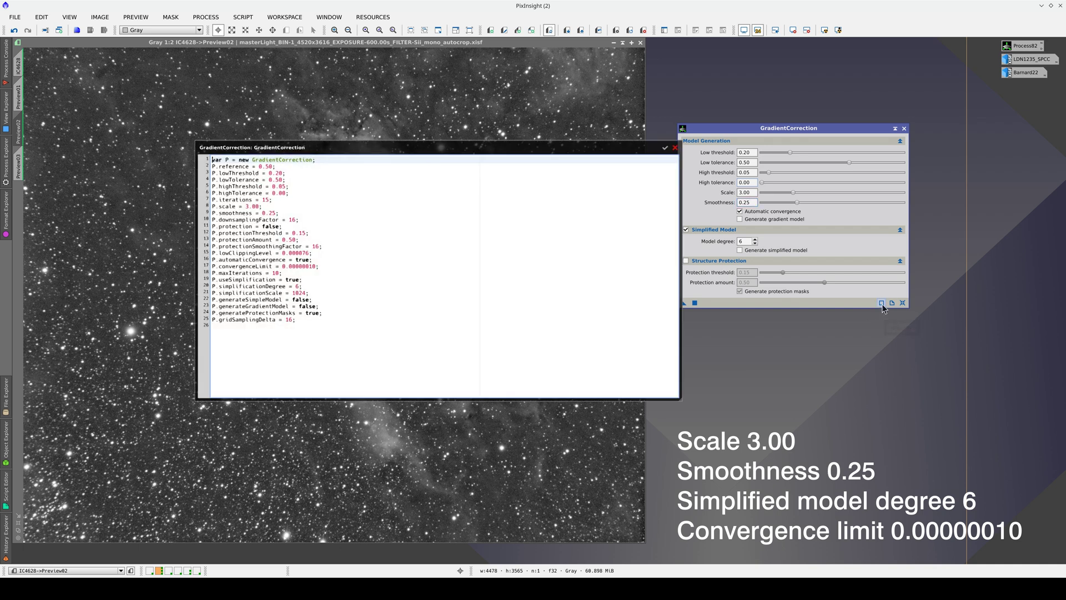
left_click_drag(288, 267, 315, 267)
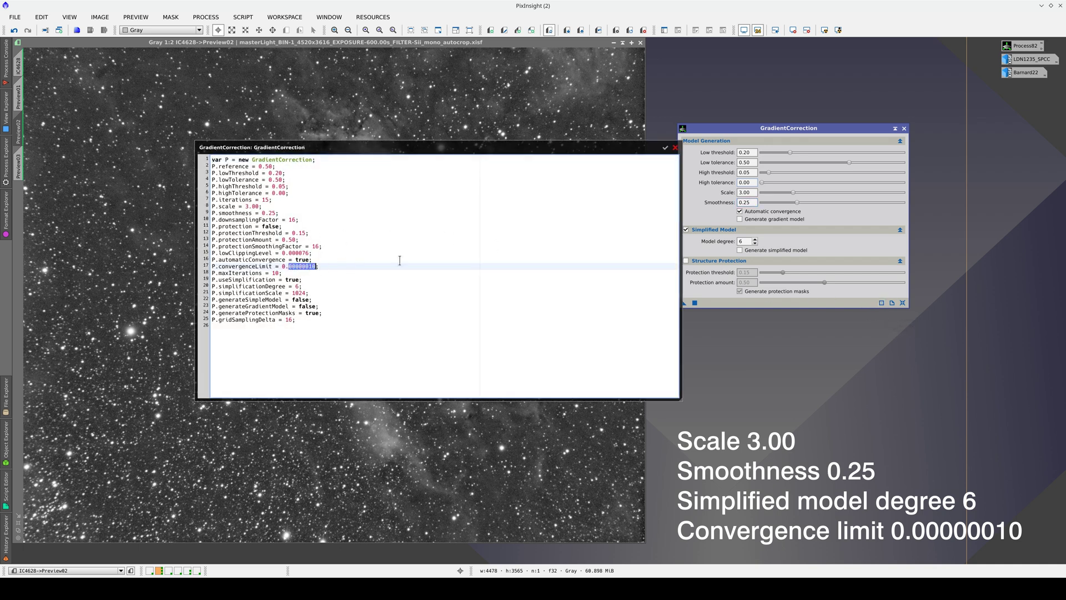
left_click(675, 147)
left_click(750, 191)
left_click(741, 202)
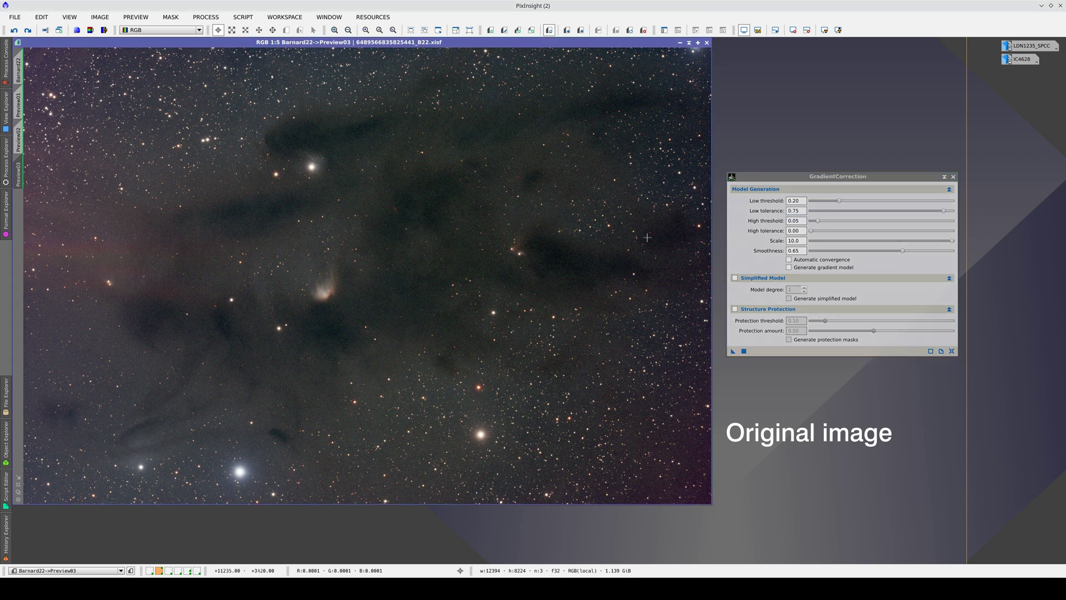
- Review Barnard 22's GradientCorrection values: Scale 10.0, Smoothness 0.65, Low tolerance 0.75
double_click(803, 240)
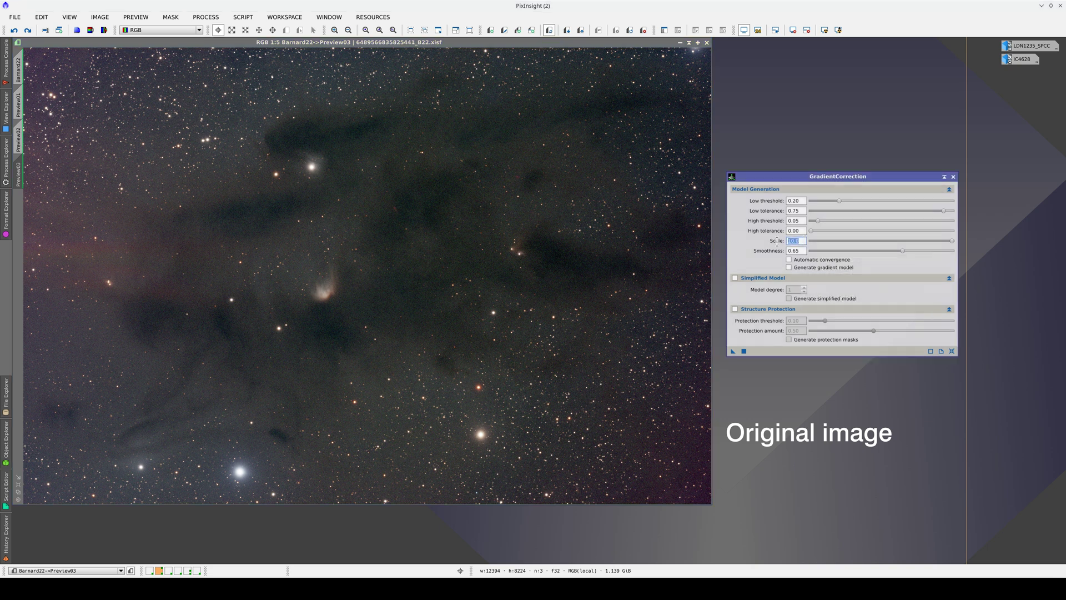
double_click(804, 251)
double_click(804, 211)
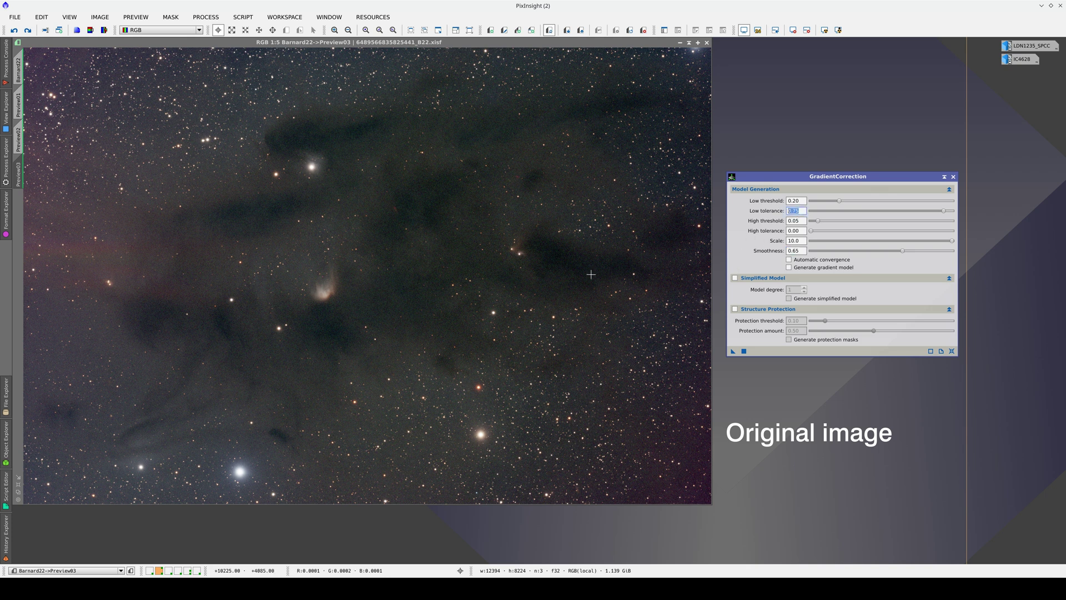
- Flip between Barnard 22's corrected preview and the original, ending on the corrected version
key("ctrl+Page_Up")
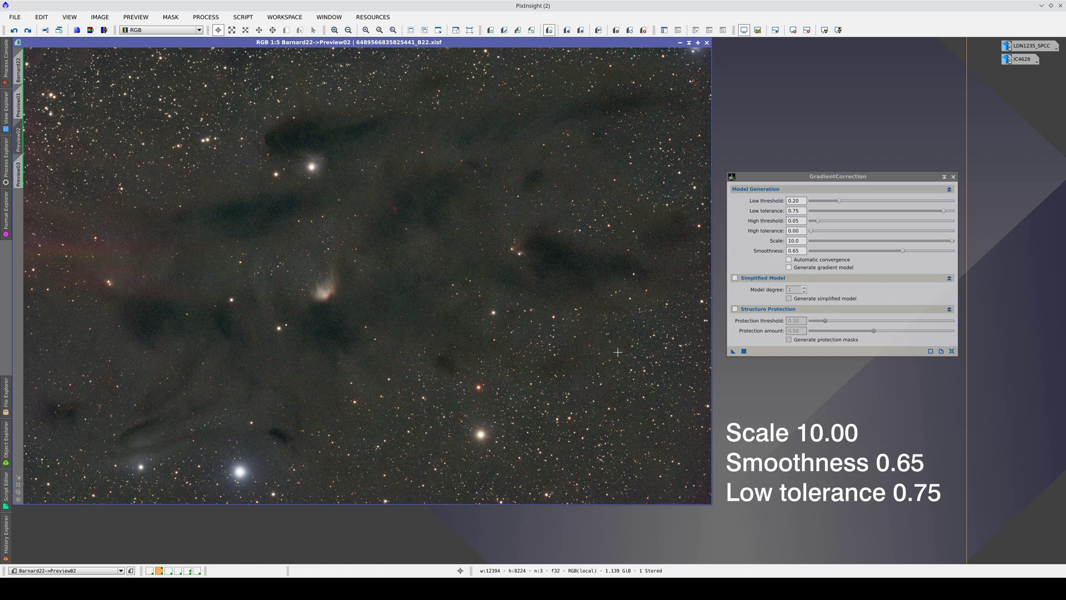
key("ctrl+Page_Down")
key("ctrl+Page_Up")
key("ctrl+Page_Down")
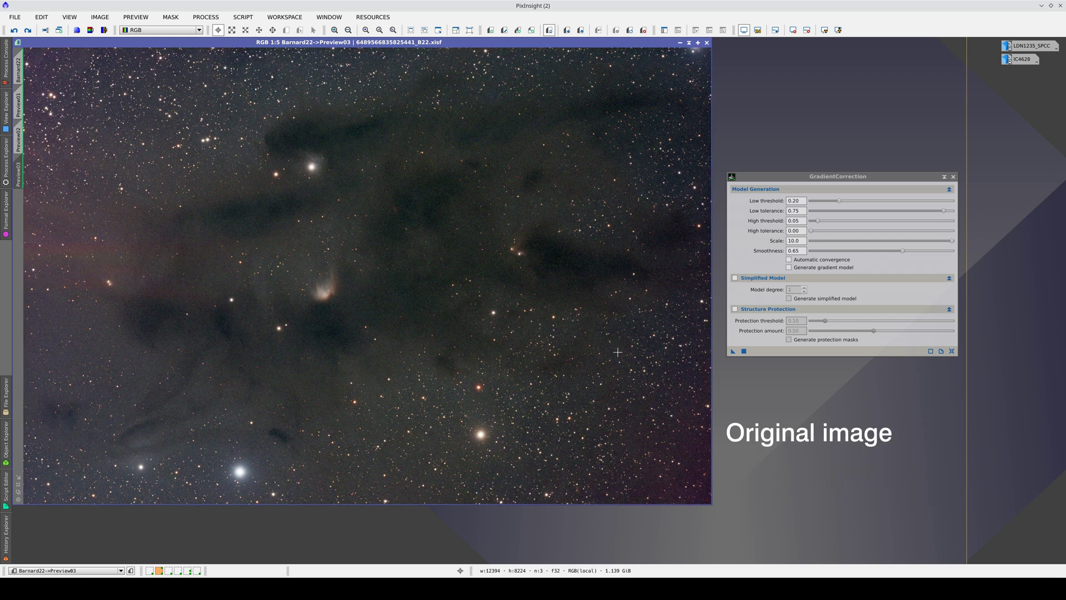
key("ctrl+Page_Up")
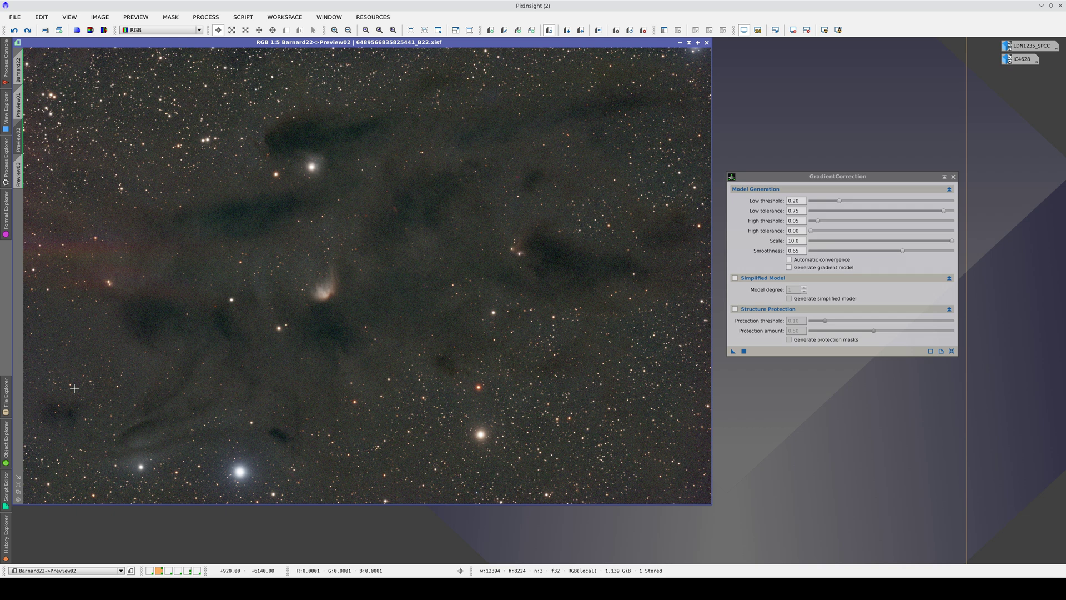
- Alternate between Barnard 22's MARS-corrected Preview01 and GradientCorrection Preview02 to compare them
key("ctrl+Page_Up")
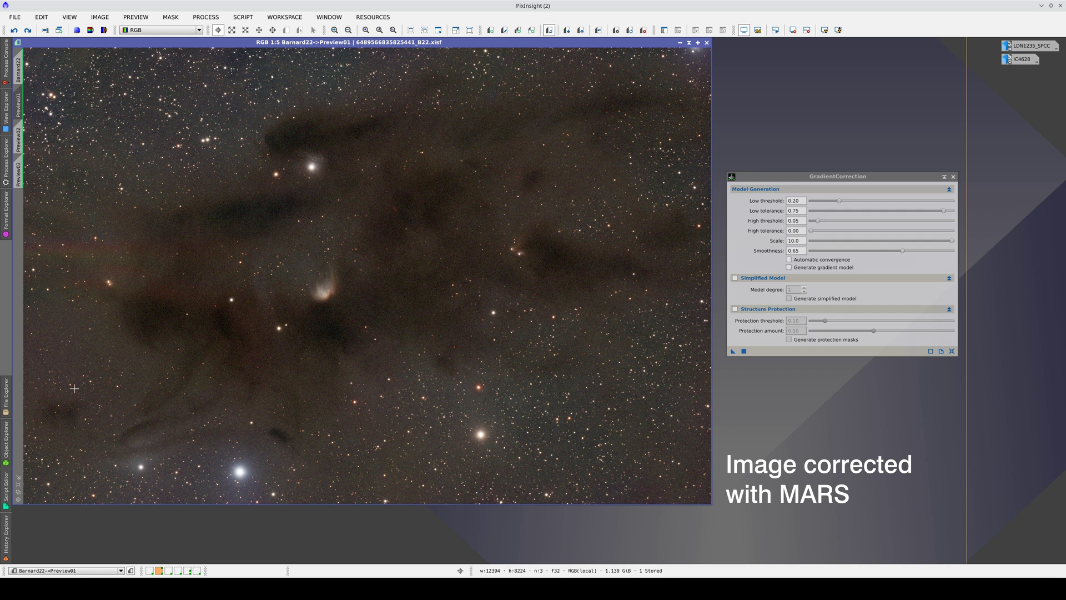
key("ctrl+Page_Down")
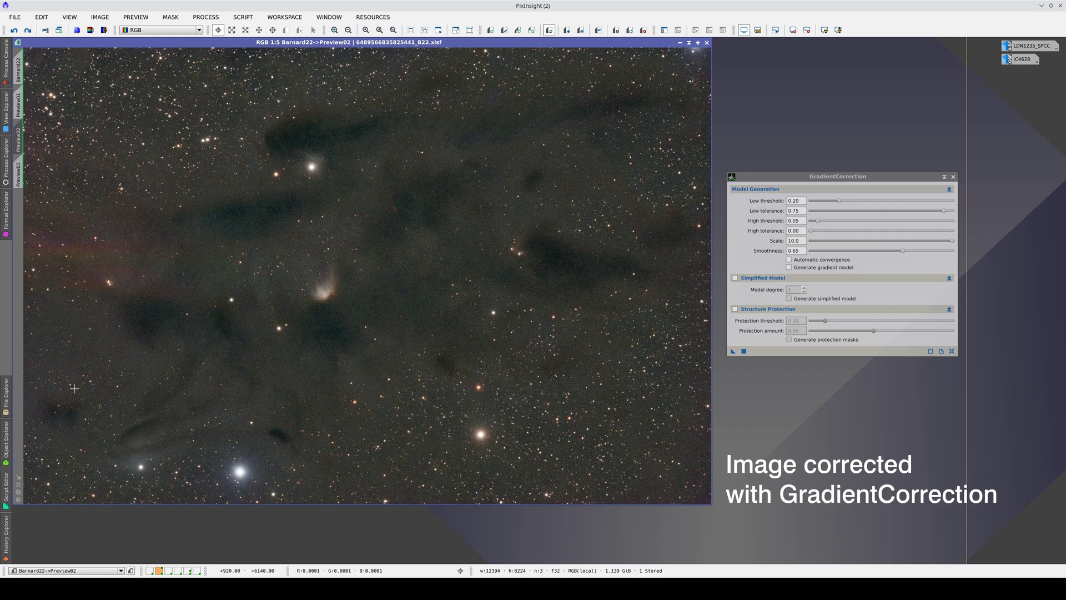
key("ctrl+Page_Up")
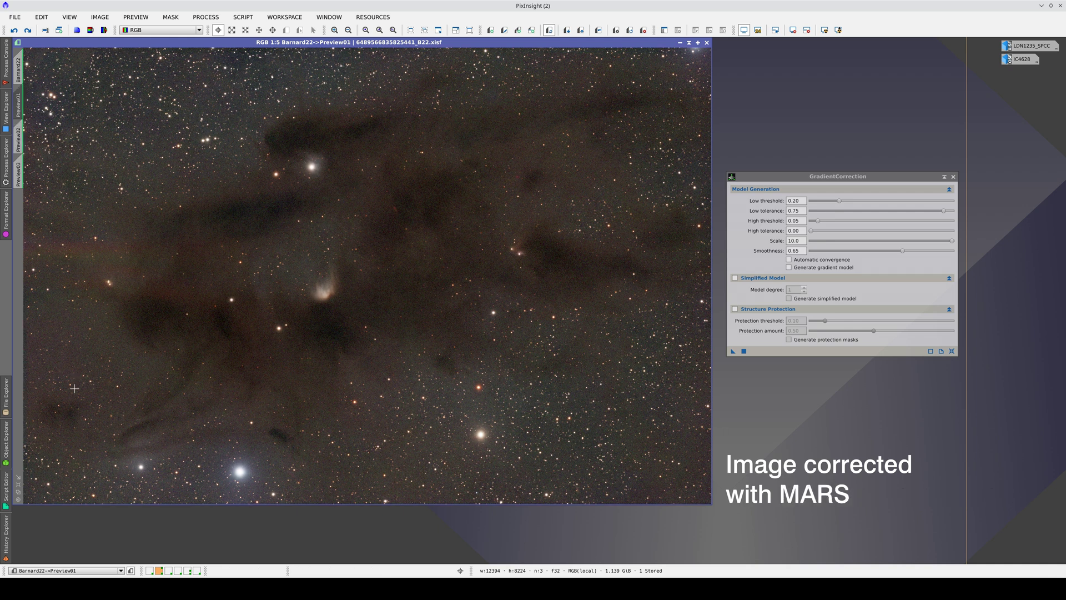
key("ctrl+Page_Down")
key("ctrl+Page_Up")
key("ctrl+Page_Down")
key("ctrl+Page_Up")
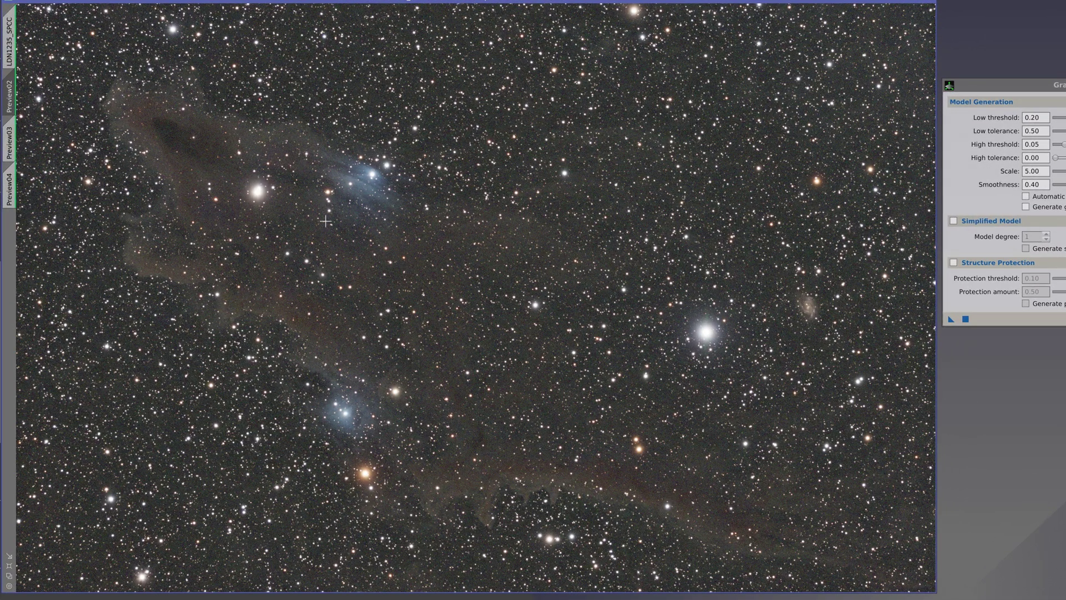
- Check LDN1235's default-parameter result, then set Scale to 10.0 and Smoothness to 1.00
key("ctrl+Page_Down")
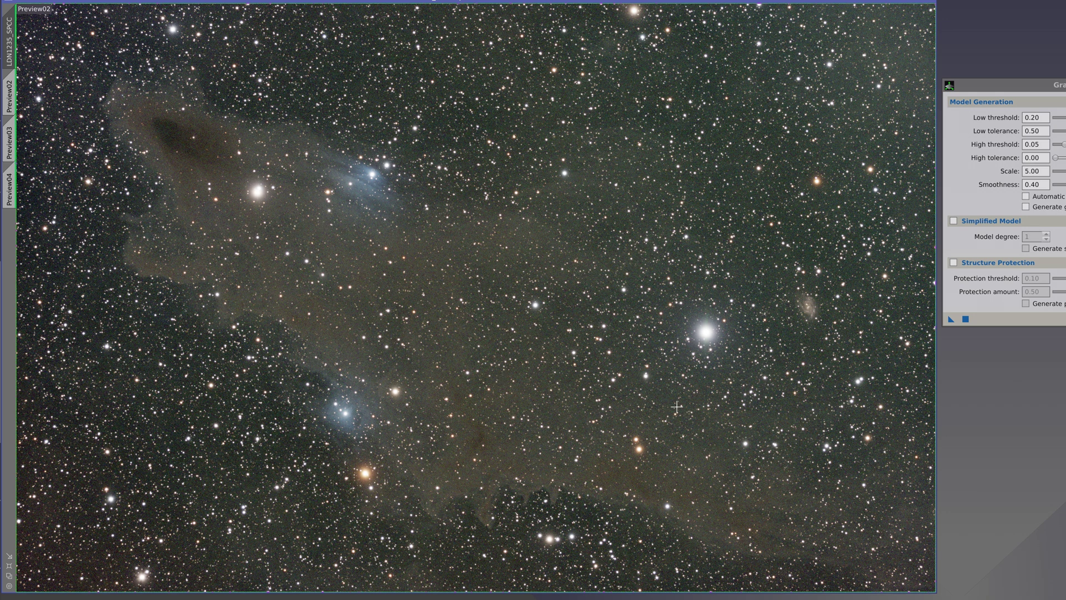
key("ctrl+Page_Up")
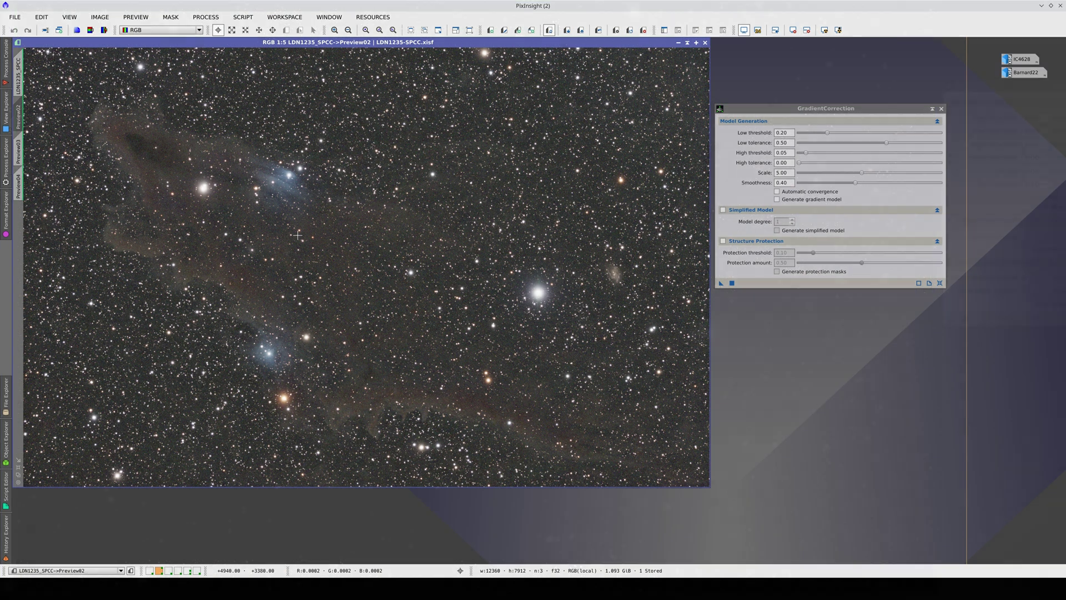
left_click_drag(861, 172, 949, 188)
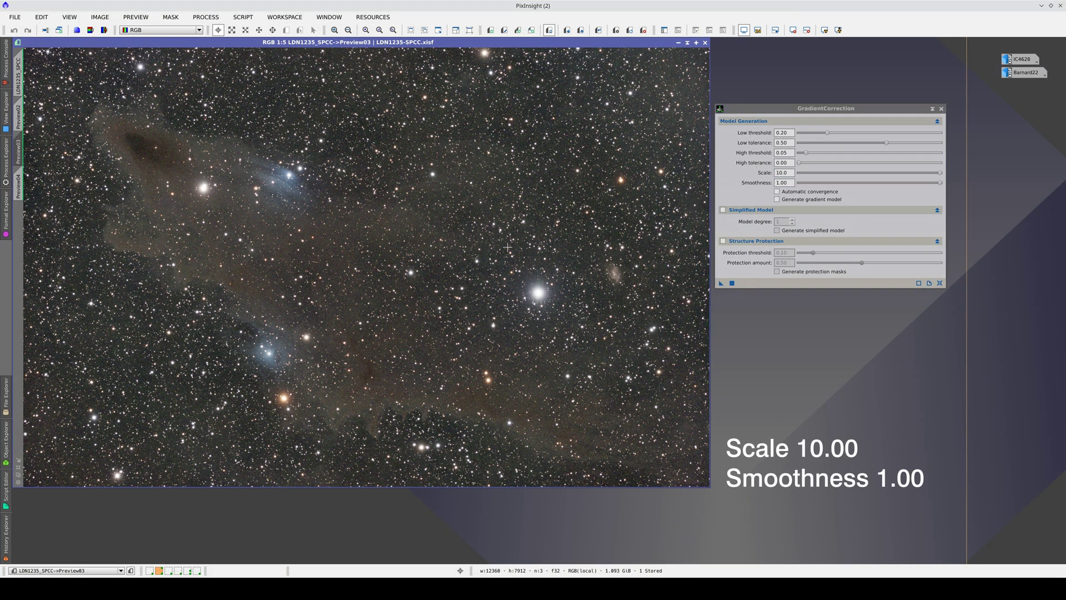
- Compare LDN1235's Scale 10 / Smoothness 1 Preview03 with the original, then show MARS-corrected Preview04
key("ctrl+shift+z")
key("ctrl+shift+z")
left_click(18, 76)
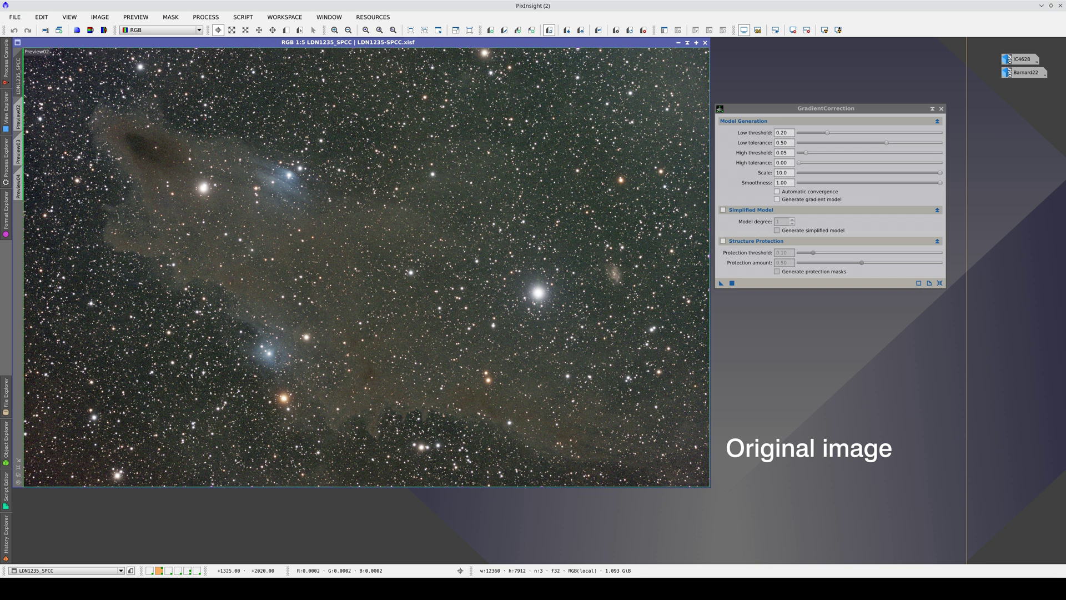
left_click(19, 151)
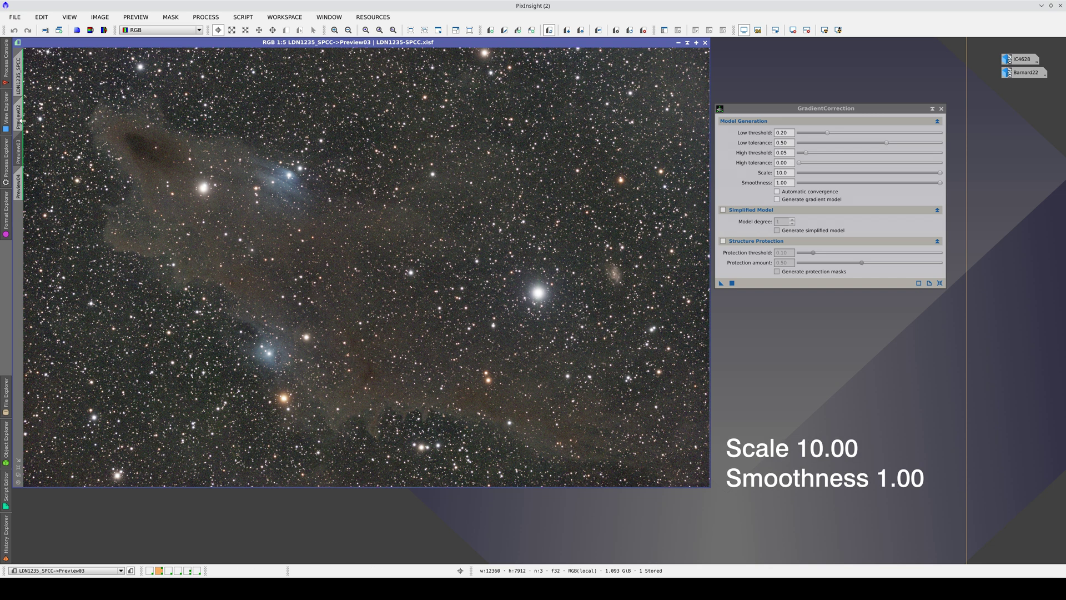
left_click(20, 89)
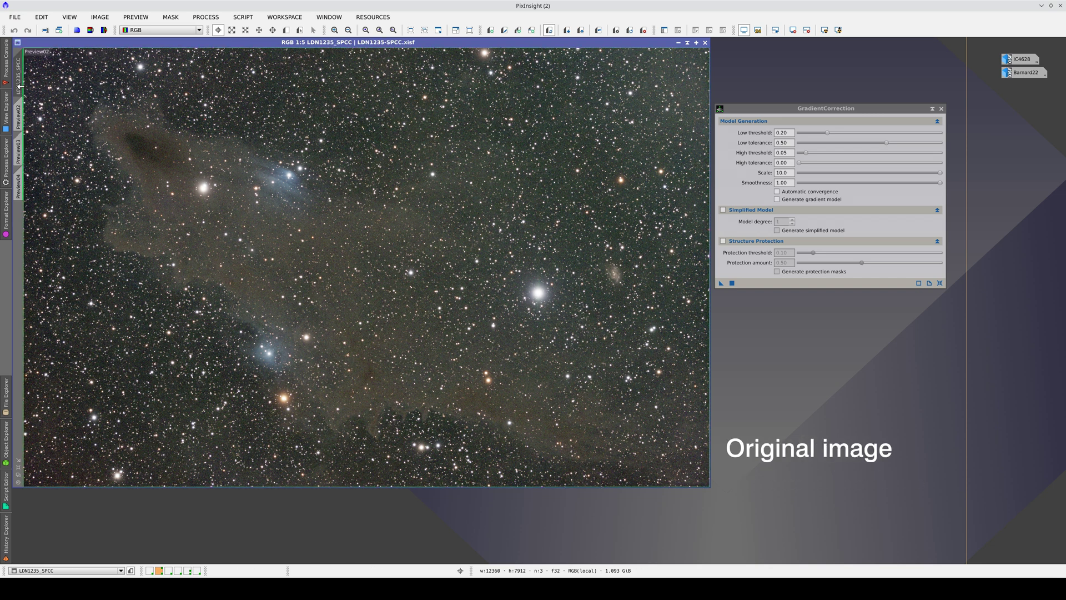
left_click(21, 151)
left_click(20, 80)
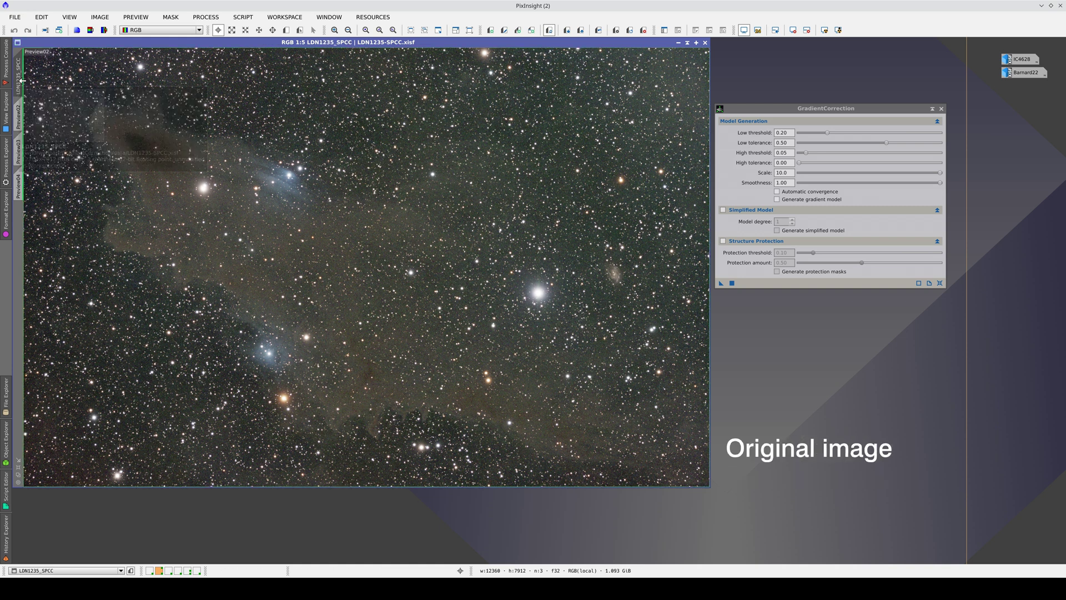
left_click(18, 151)
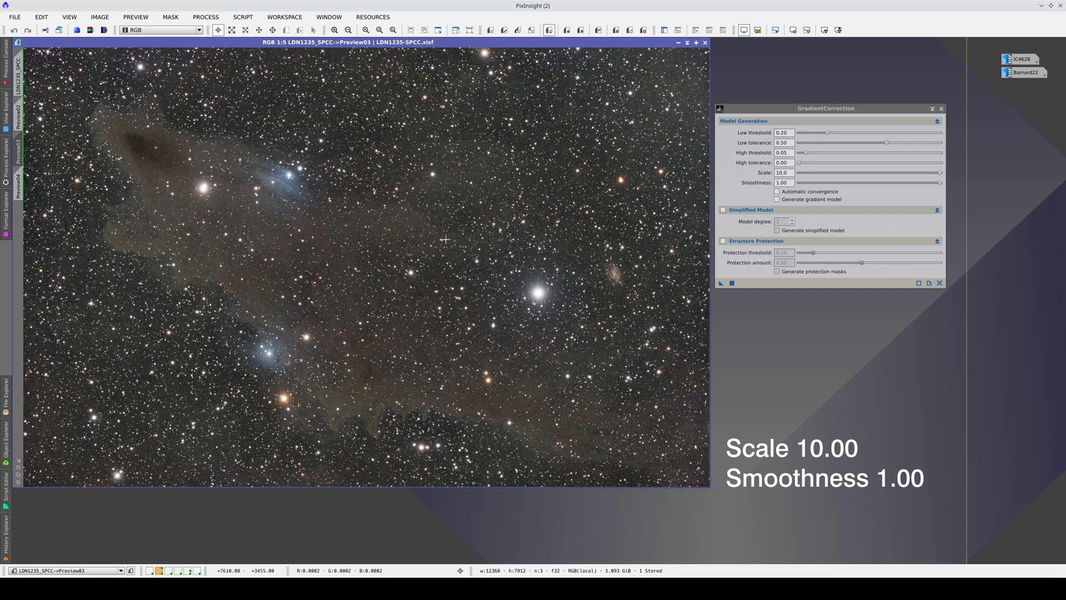
left_click(19, 183)
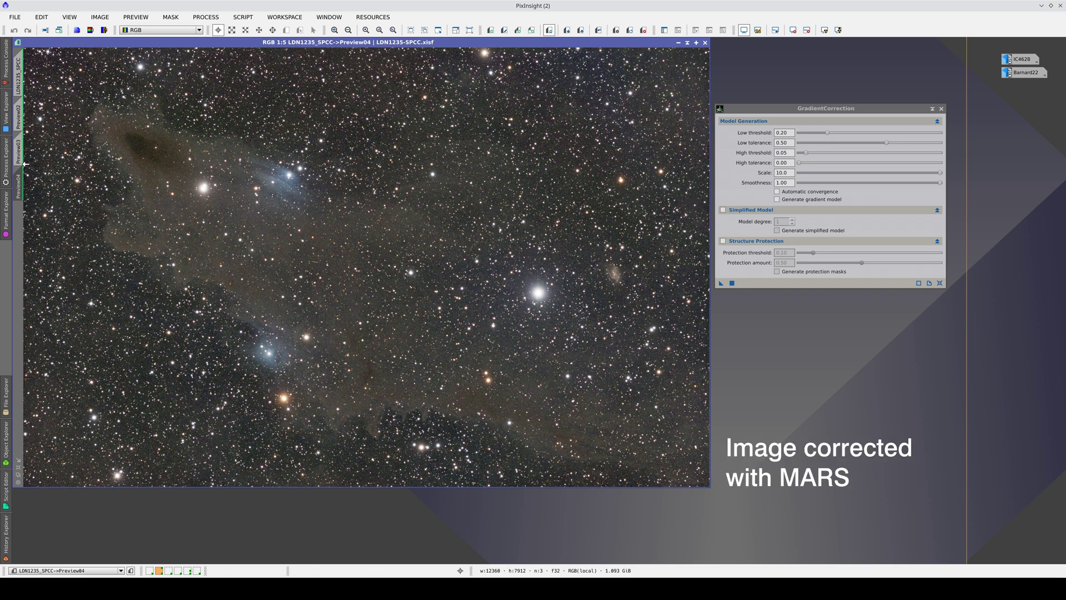
left_click(21, 157)
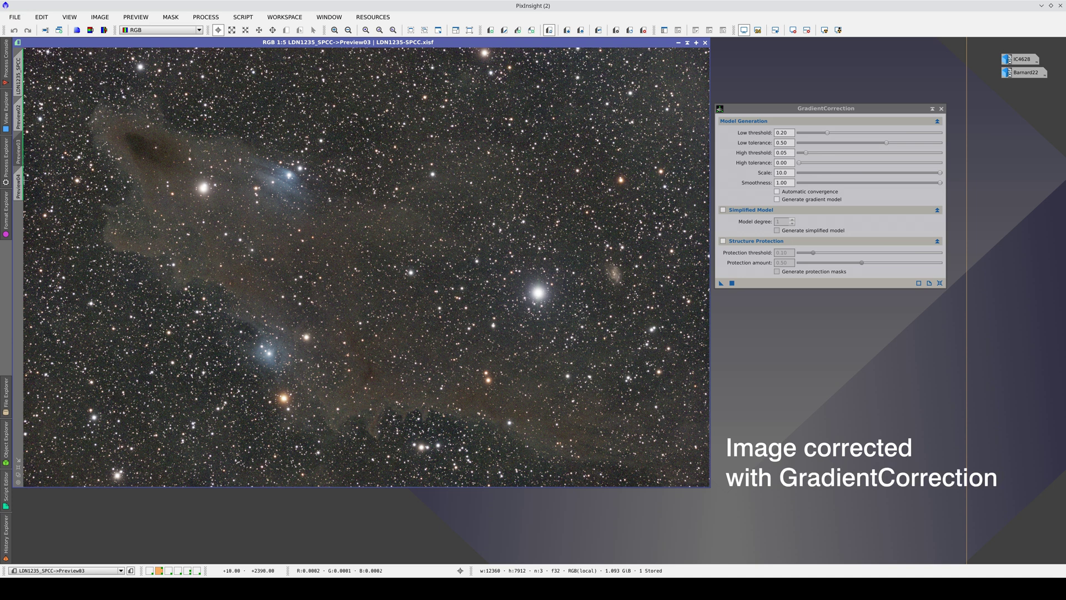
left_click(19, 185)
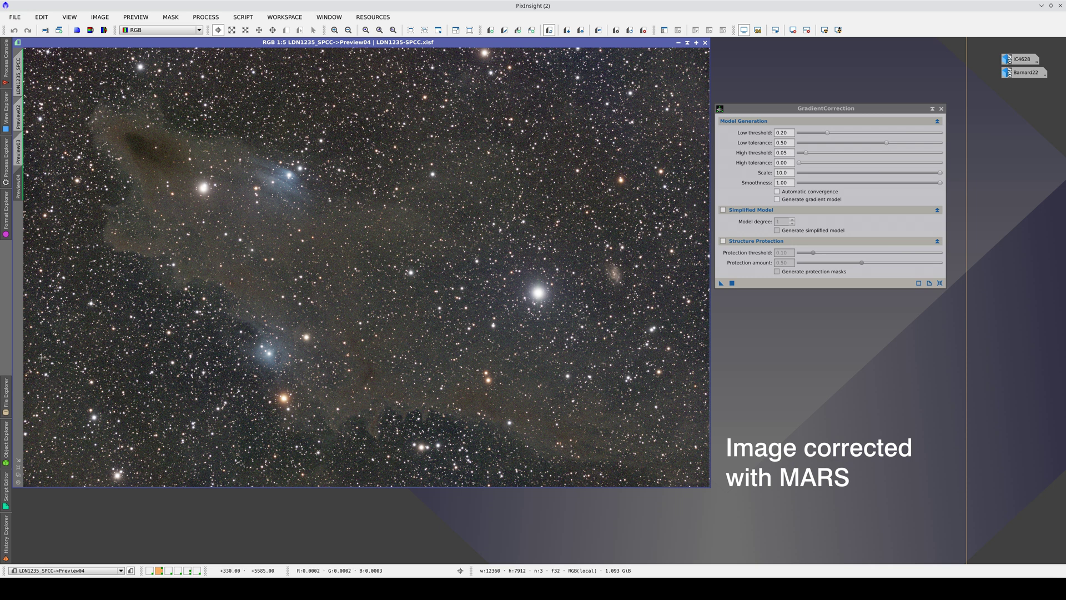
left_click(20, 151)
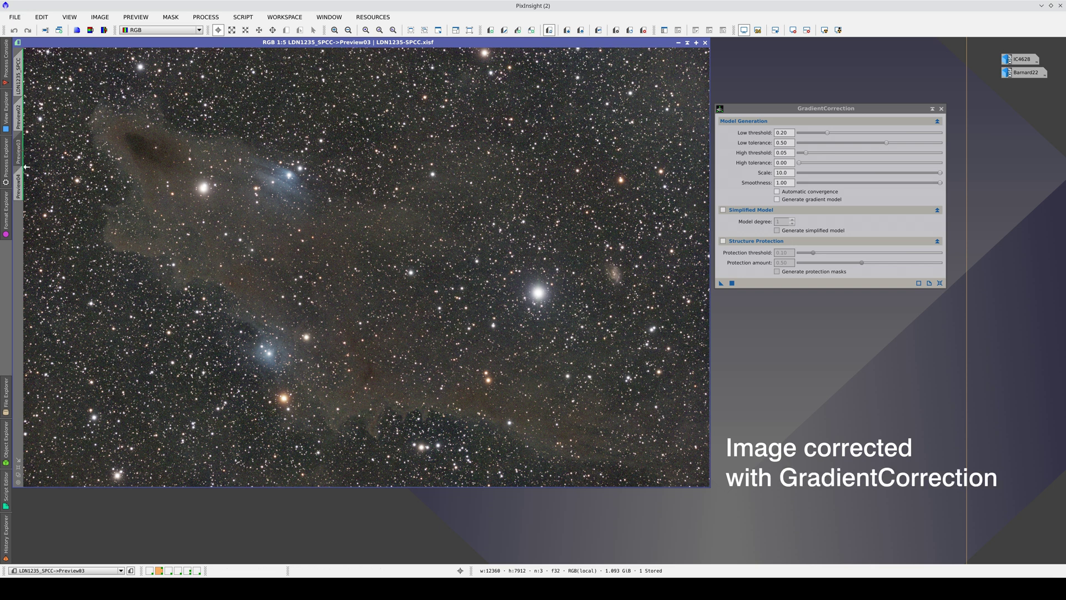
left_click(22, 179)
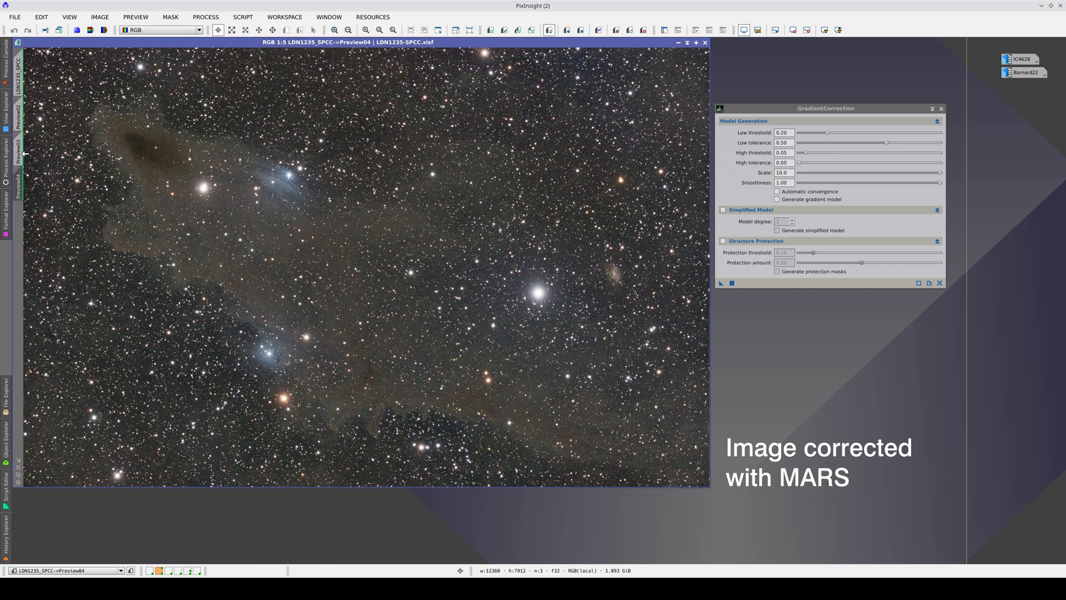
left_click(22, 157)
left_click(25, 183)
left_click(22, 150)
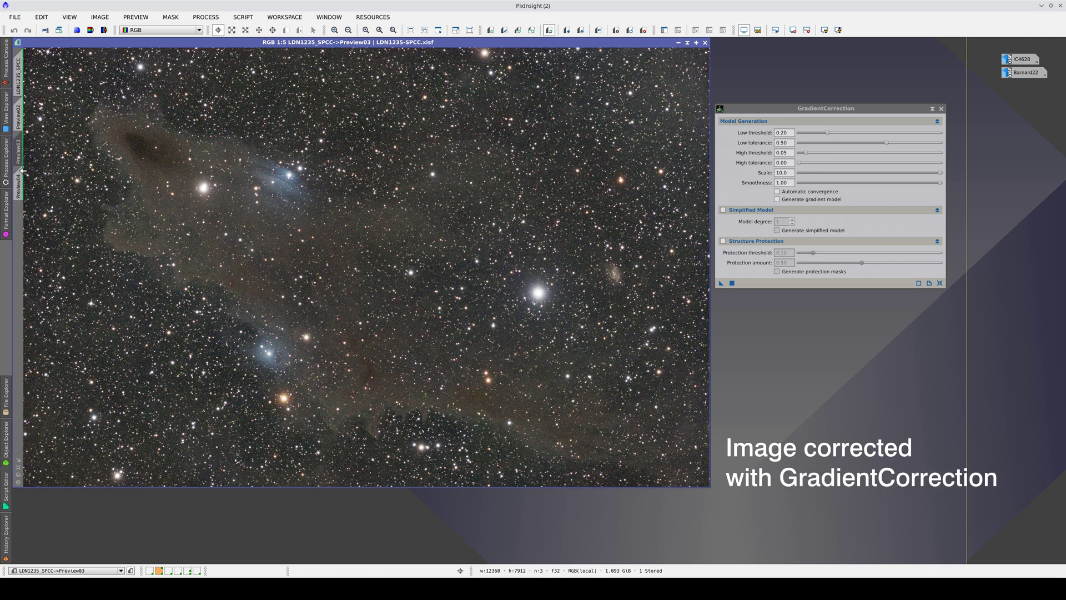
left_click(22, 183)
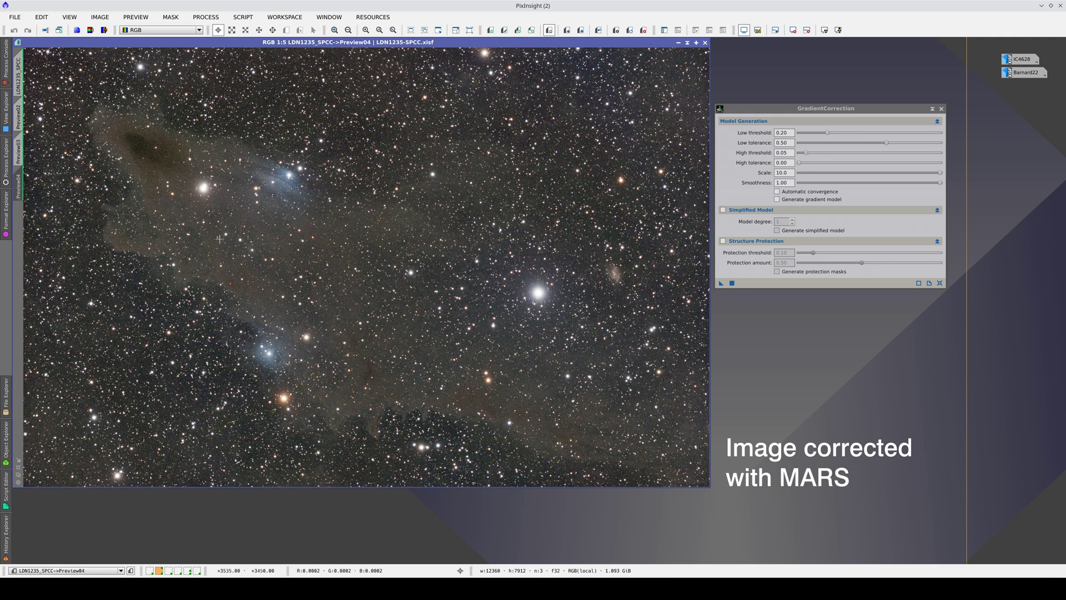